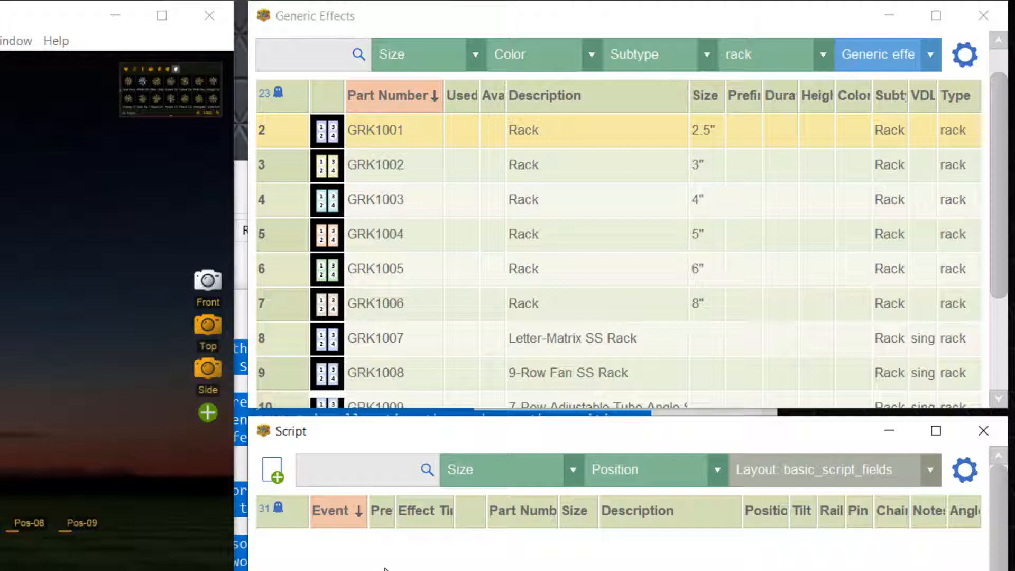
Step: Switch the effects list to the My effects collection and start creating a new rack
{"action": "left_click", "coordinate": [930, 55]}
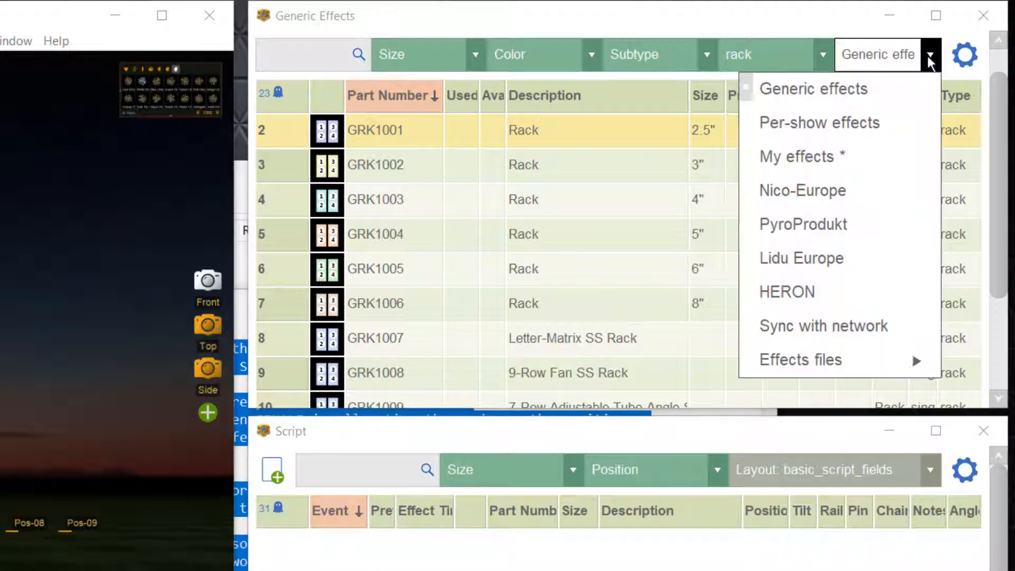
{"action": "left_click", "coordinate": [837, 150]}
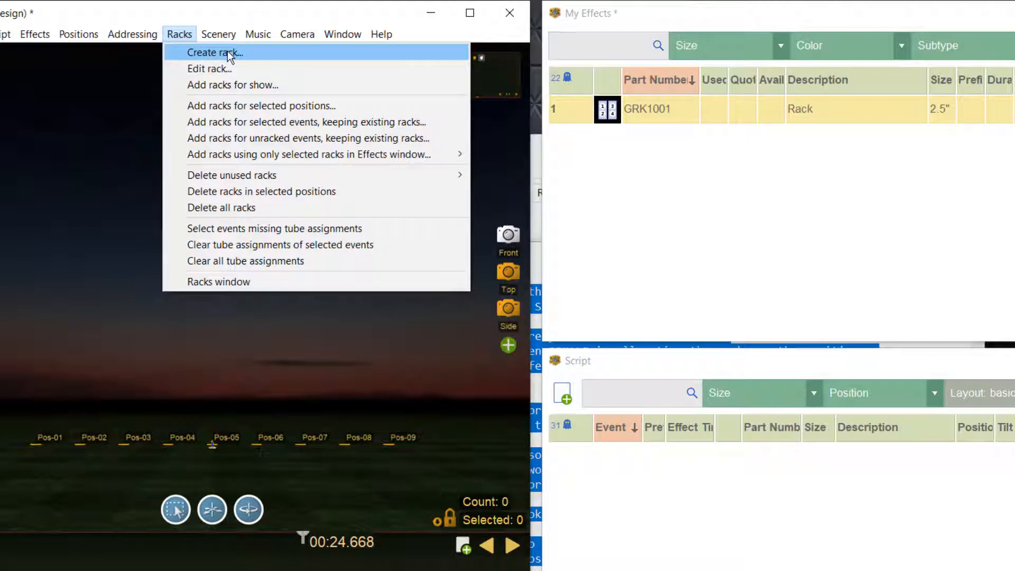
{"action": "left_click", "coordinate": [296, 56]}
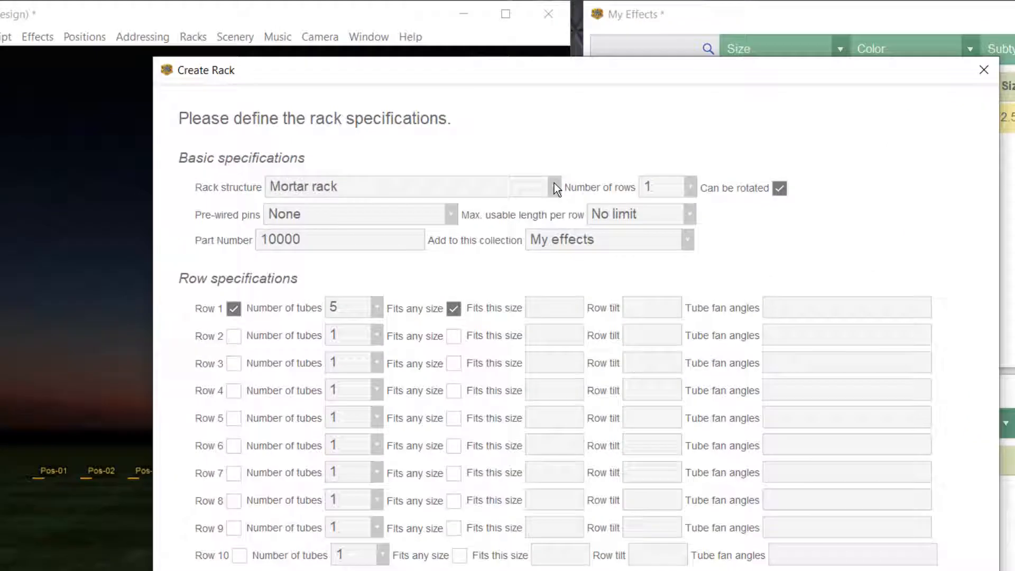
Step: Set the rack structure to Mortar rack with 1 row
{"action": "left_click", "coordinate": [555, 187]}
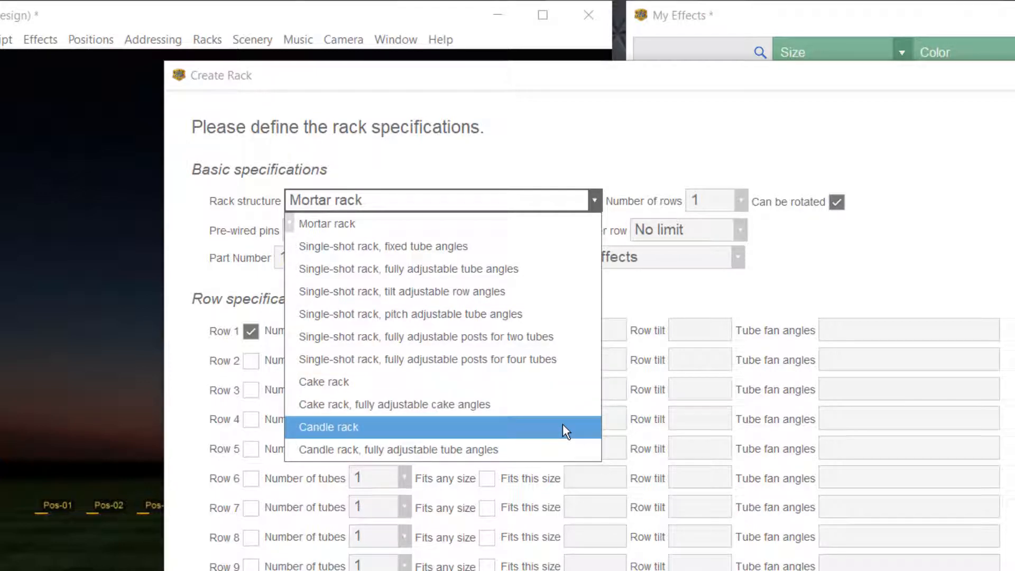
{"action": "left_click", "coordinate": [571, 230]}
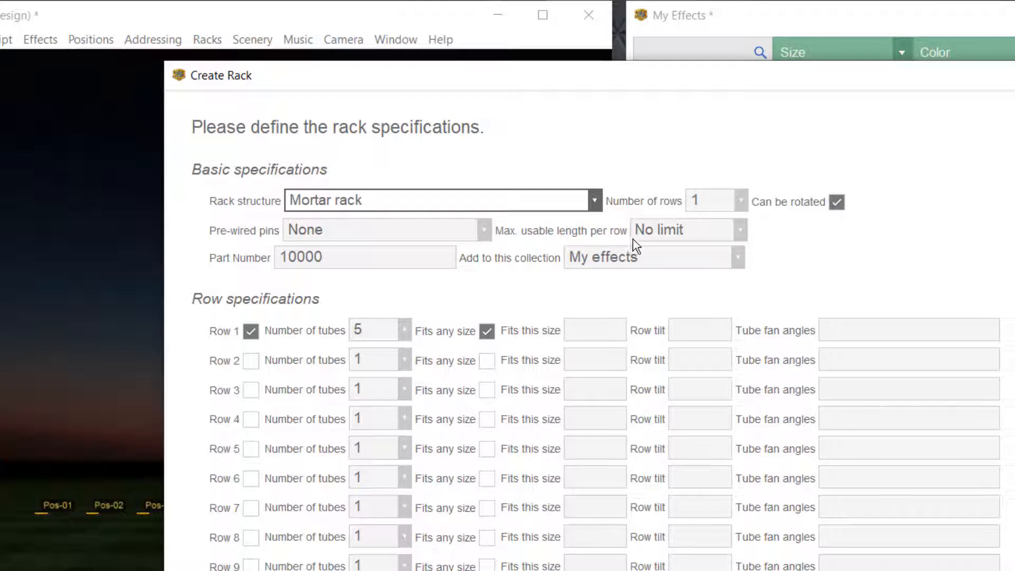
{"action": "left_click", "coordinate": [741, 203]}
{"action": "left_click", "coordinate": [742, 204]}
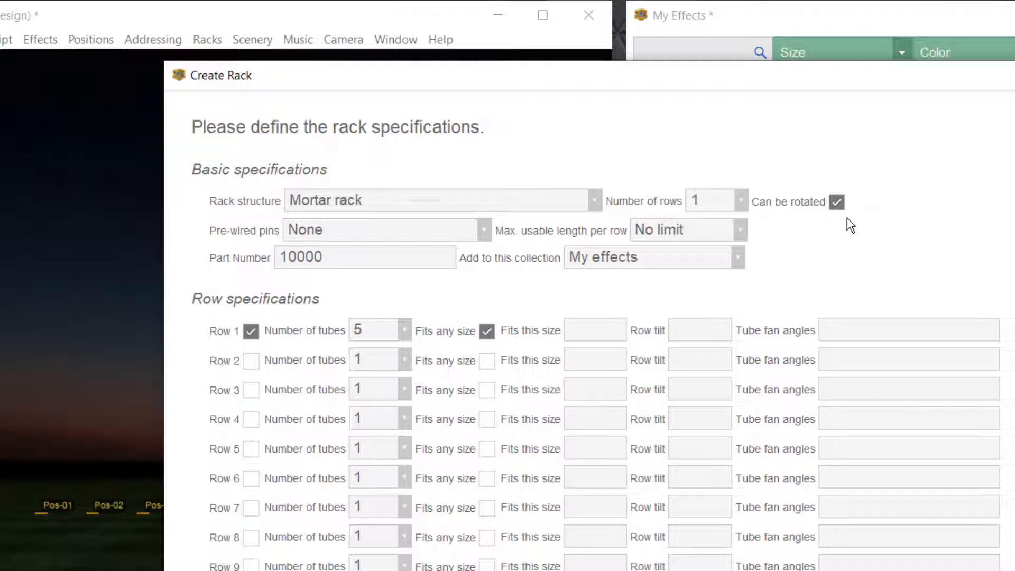
Step: Set the rack's pre-wired pins to None and its maximum usable length per row to No limit
{"action": "left_click", "coordinate": [484, 230]}
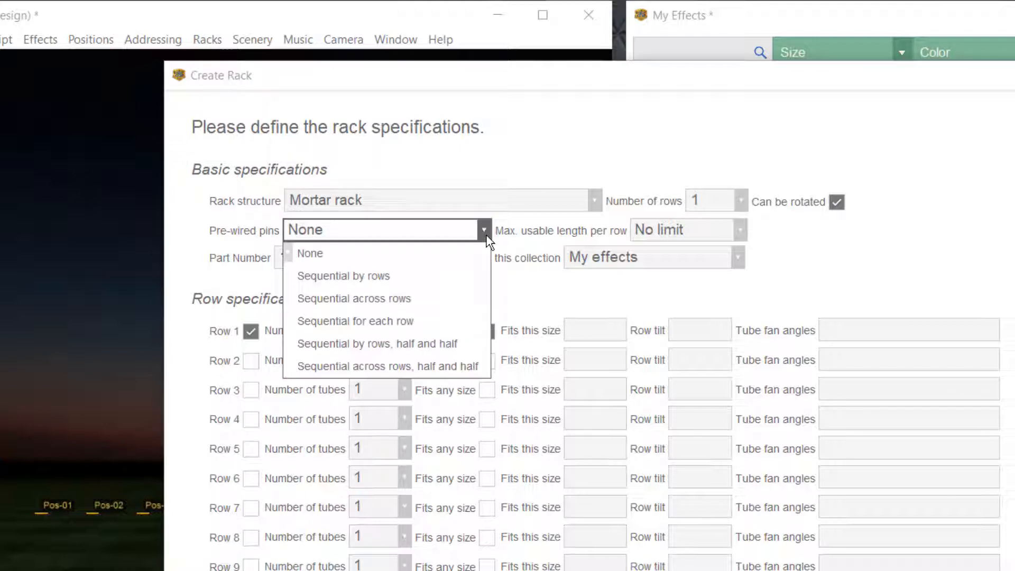
{"action": "left_click", "coordinate": [465, 255]}
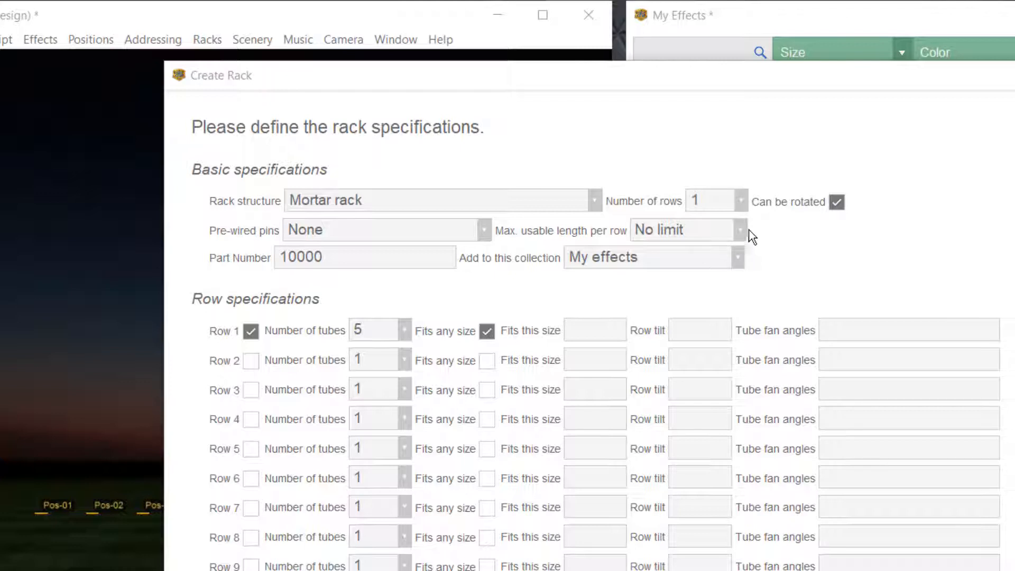
{"action": "left_click", "coordinate": [735, 230]}
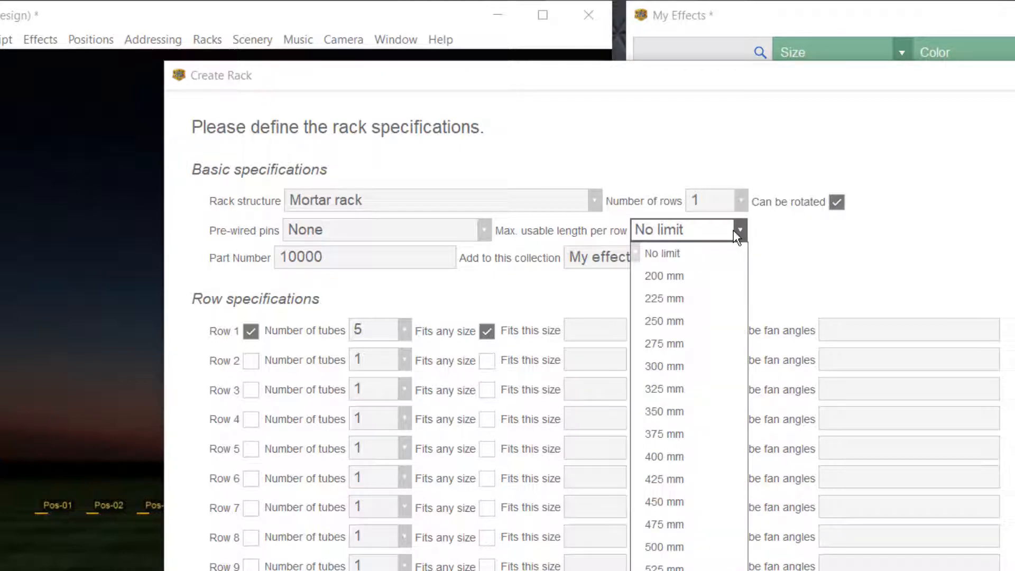
{"action": "left_click", "coordinate": [764, 232]}
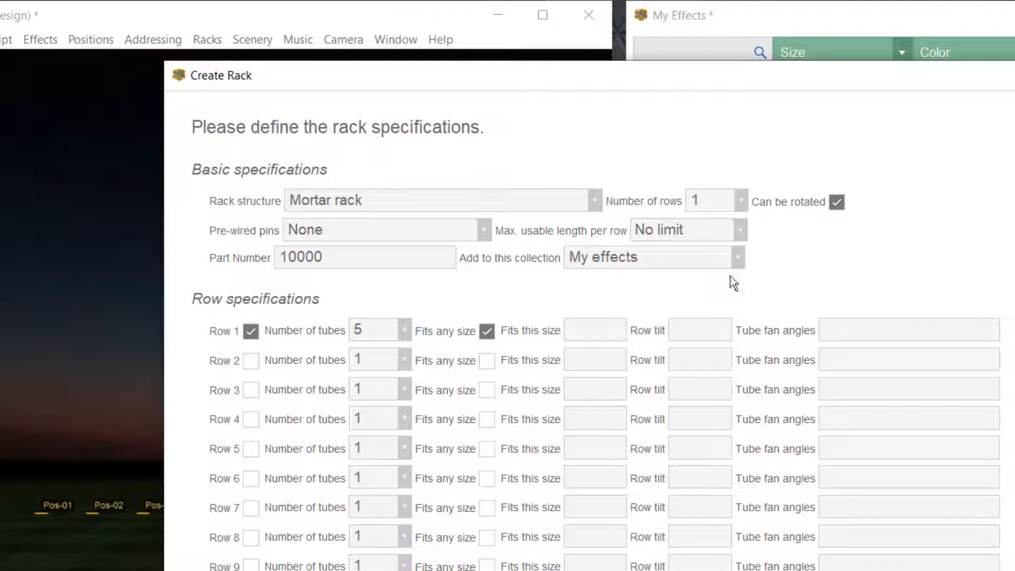
Step: Give the rack the part number RA-M-100 and assign it to the My effects collection
{"action": "left_click", "coordinate": [441, 261]}
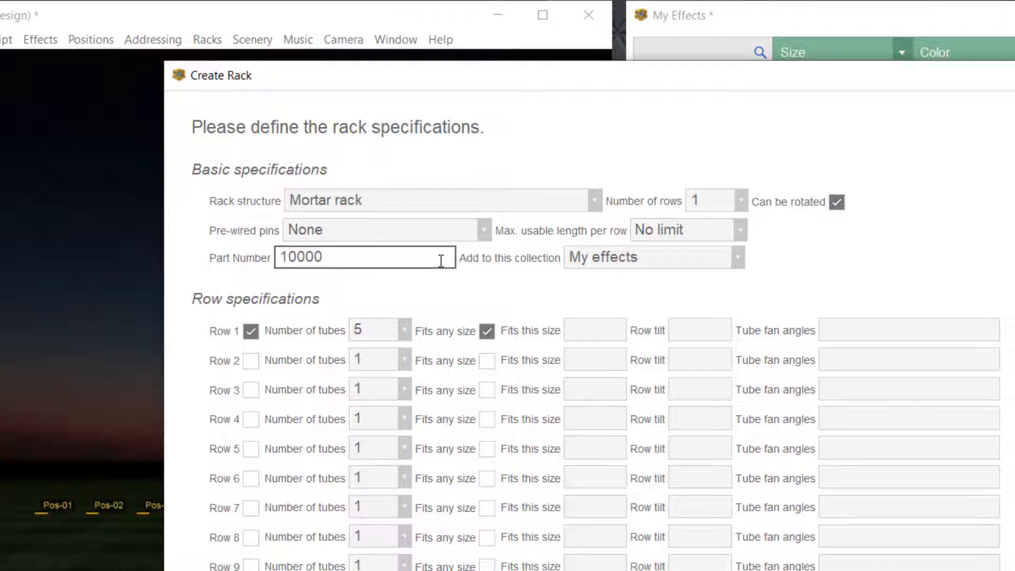
{"action": "key", "text": "BackSpace"}
{"action": "key", "text": "BackSpace"}
{"action": "key", "text": "BackSpace"}
{"action": "key", "text": "BackSpace"}
{"action": "key", "text": "BackSpace"}
{"action": "type", "text": "RA-M-100"}
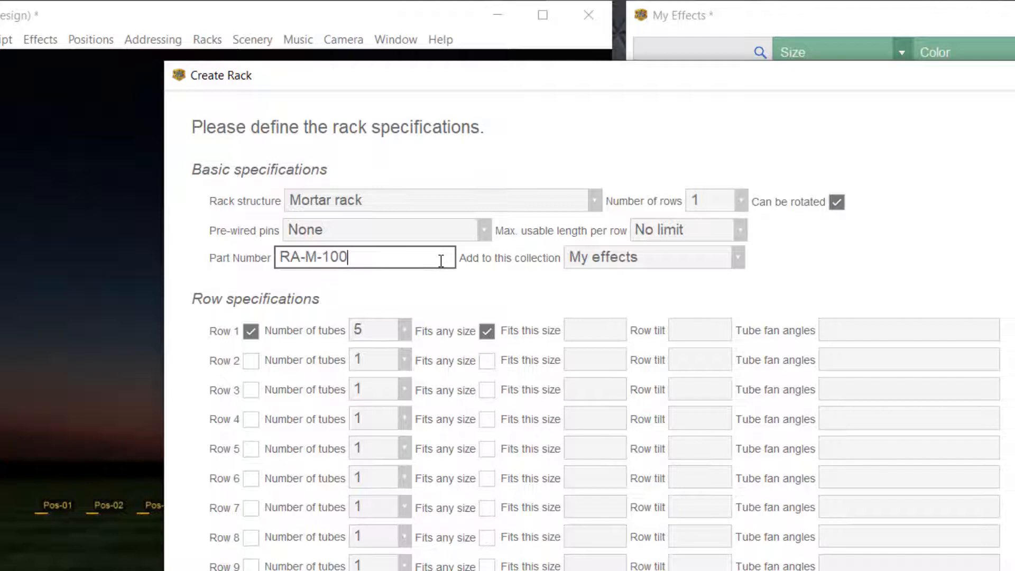
{"action": "key", "text": "Tab"}
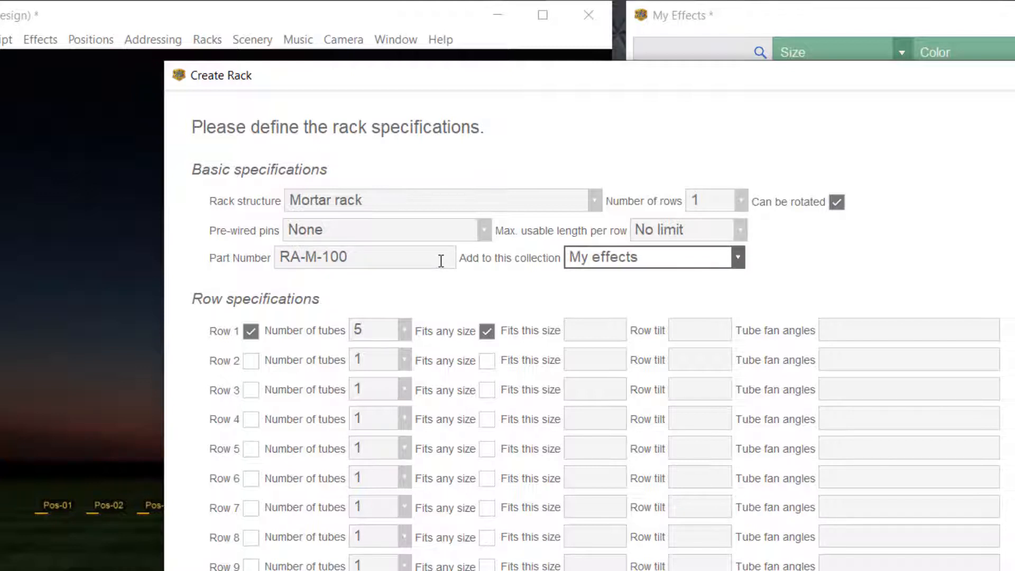
{"action": "left_click", "coordinate": [737, 259]}
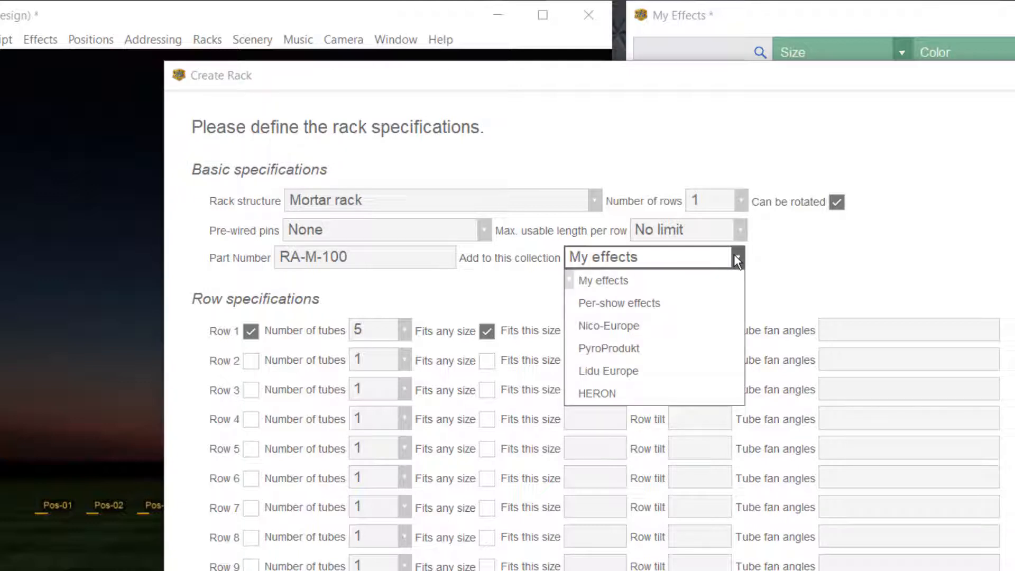
{"action": "left_click", "coordinate": [700, 281]}
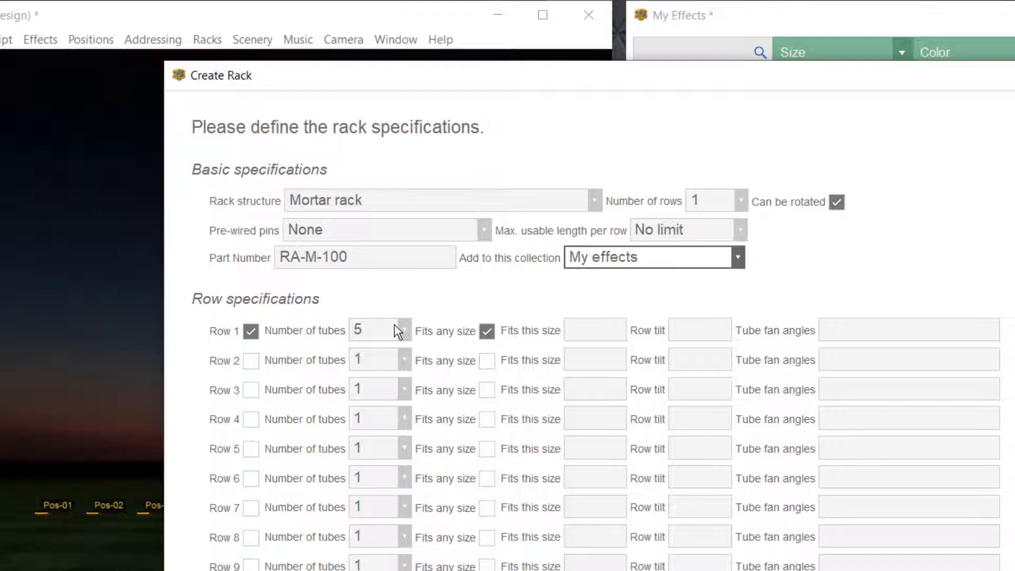
Step: Define row 1 with 6 tubes that fit only size 100mm, without tilt or fan angles, and create the rack
{"action": "left_click", "coordinate": [379, 328]}
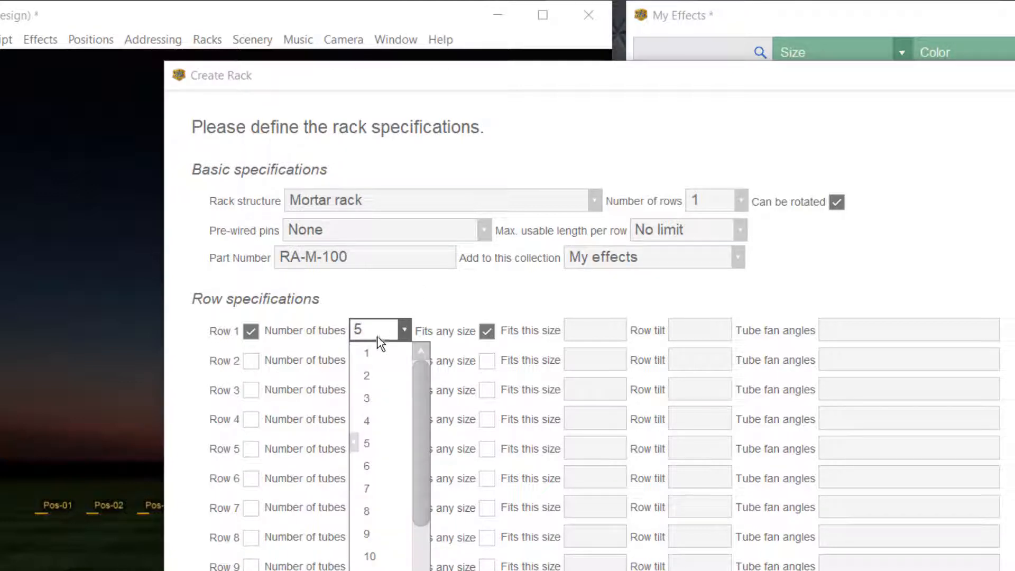
{"action": "left_click", "coordinate": [370, 467]}
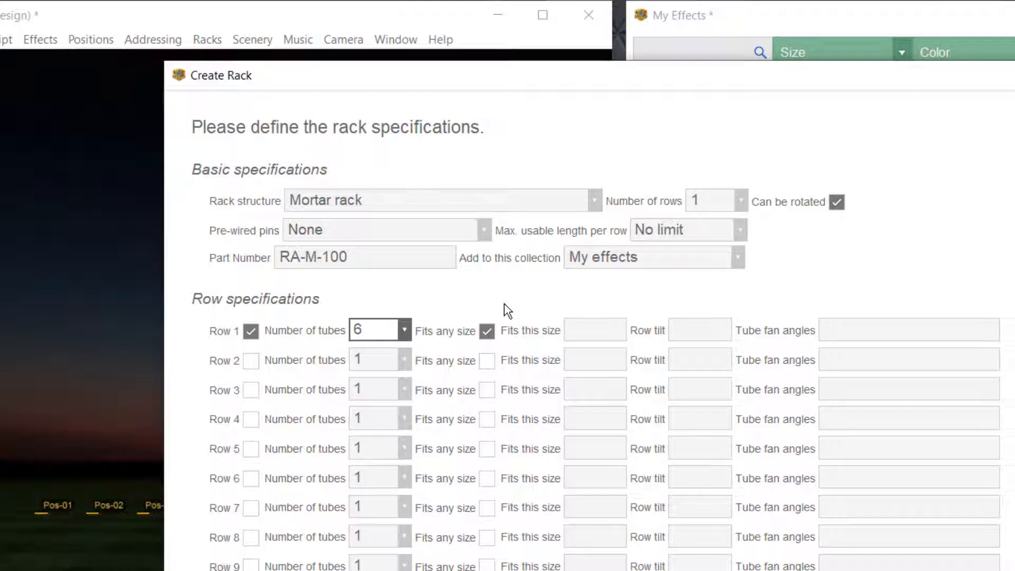
{"action": "left_click", "coordinate": [486, 333]}
{"action": "left_click", "coordinate": [601, 328]}
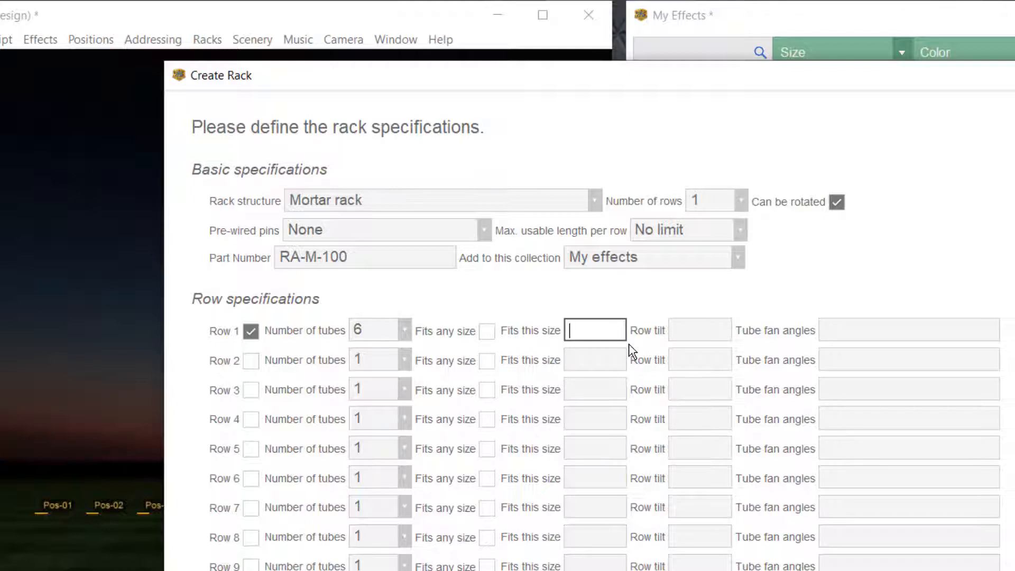
{"action": "type", "text": "100mm"}
{"action": "key", "text": "Tab"}
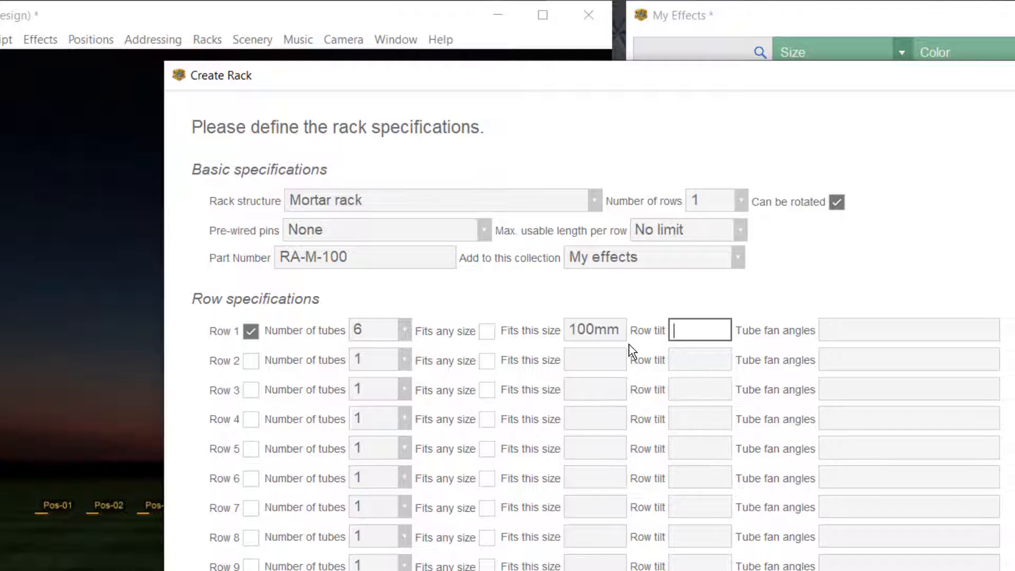
{"action": "key", "text": "Tab"}
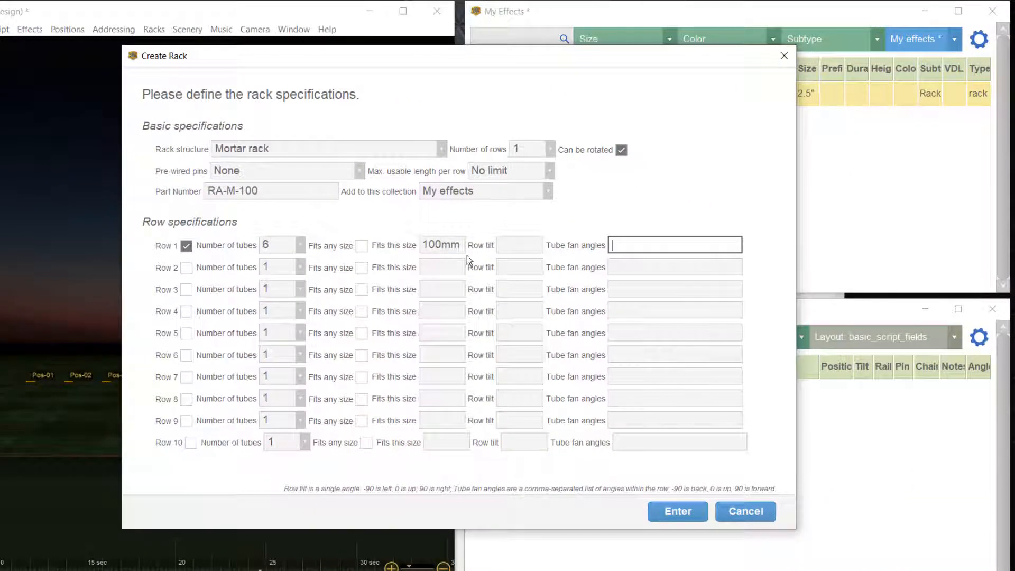
{"action": "left_click", "coordinate": [678, 512]}
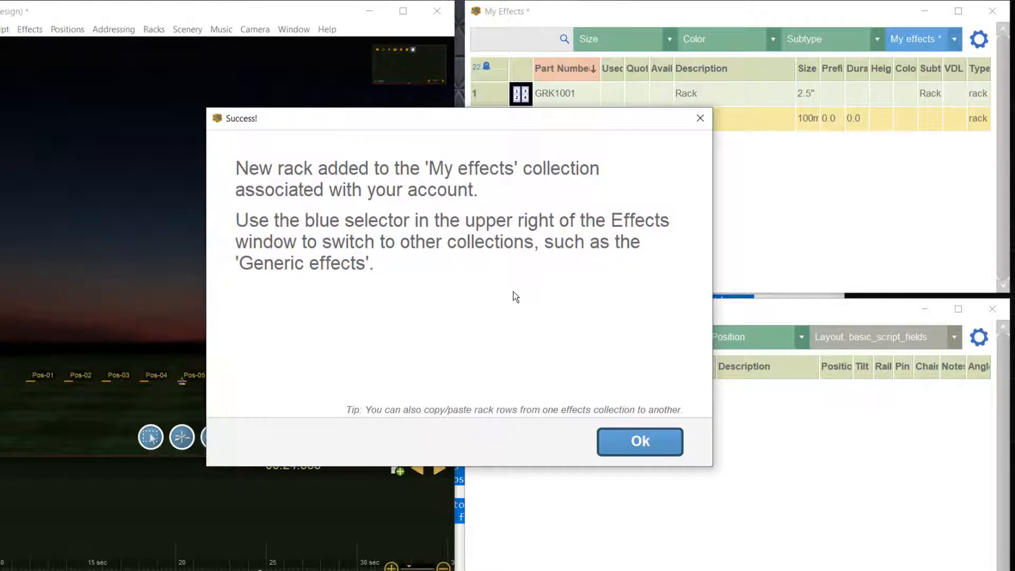
{"action": "left_click", "coordinate": [637, 444]}
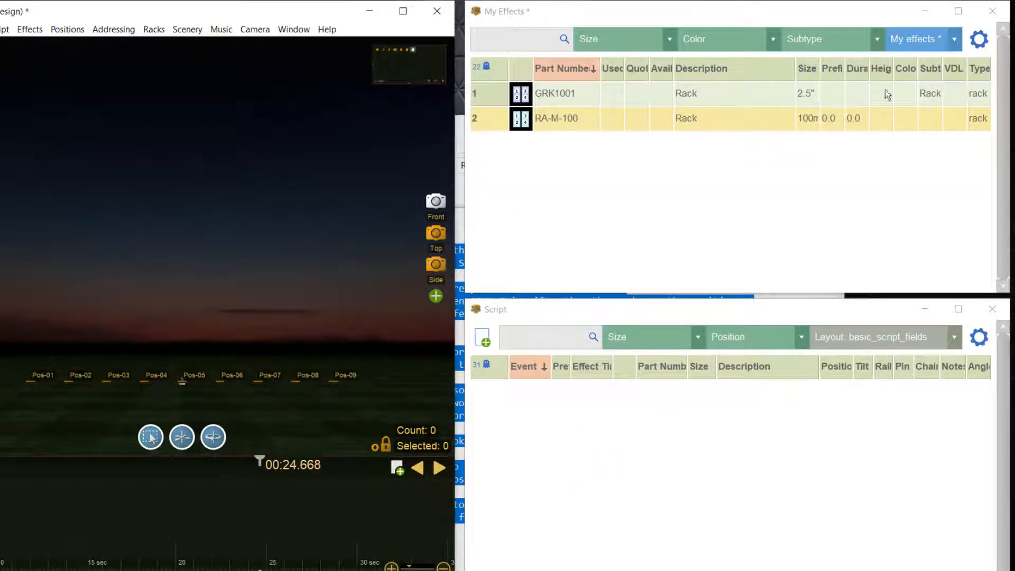
Step: Maximize the My Effects window and unhide the Tubes column in its table
{"action": "left_click", "coordinate": [958, 11]}
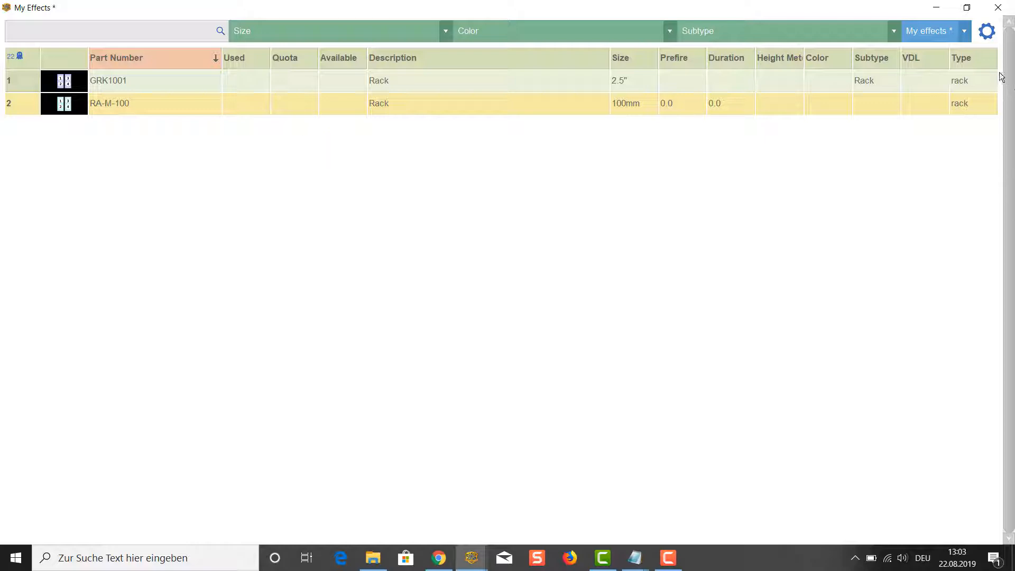
{"action": "left_click", "coordinate": [986, 31]}
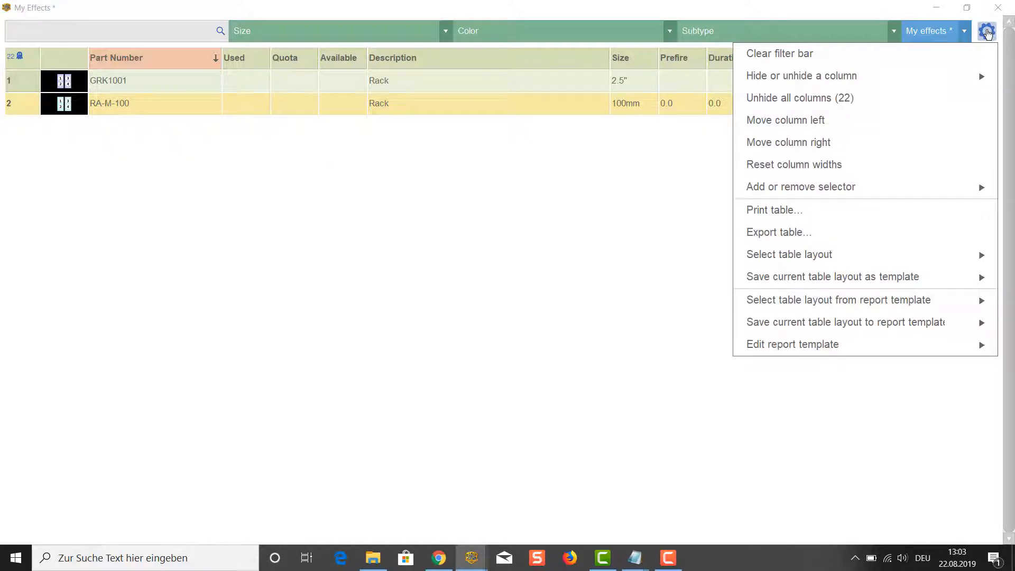
{"action": "mouse_move", "coordinate": [954, 75]}
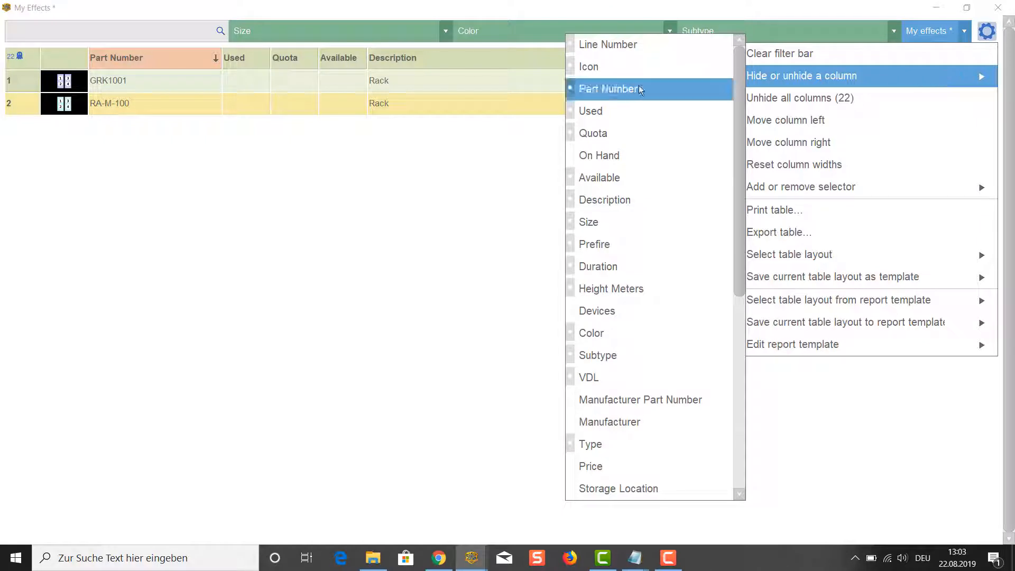
{"action": "scroll", "coordinate": [651, 90], "scroll_direction": "down", "scroll_amount": 4}
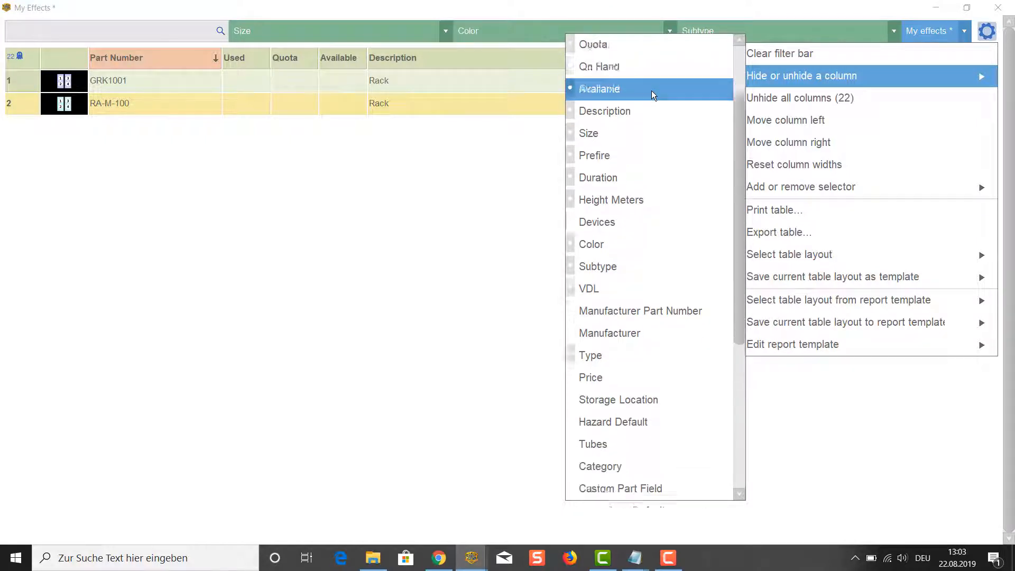
{"action": "scroll", "coordinate": [651, 91], "scroll_direction": "down", "scroll_amount": 7}
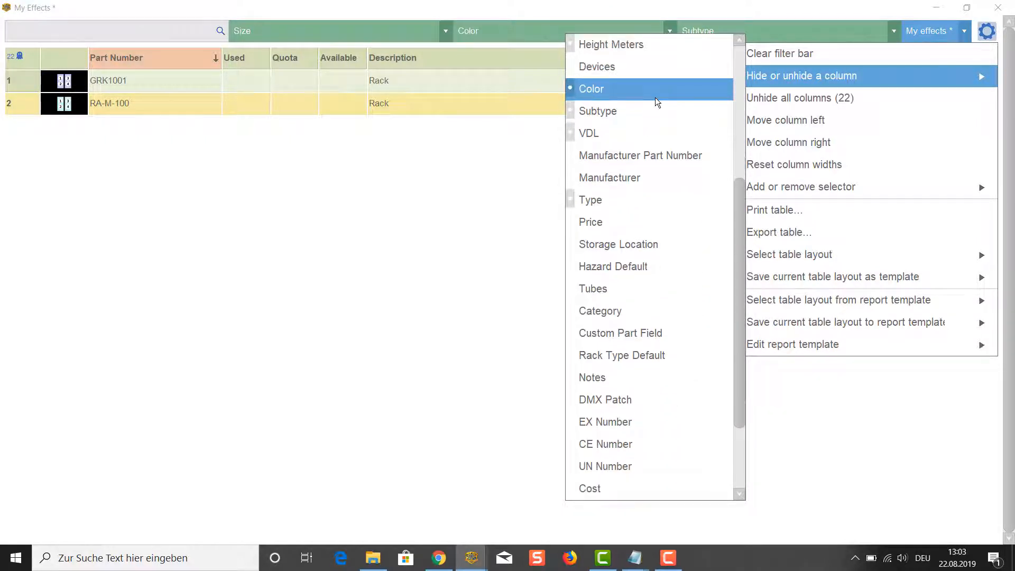
{"action": "left_click", "coordinate": [652, 288]}
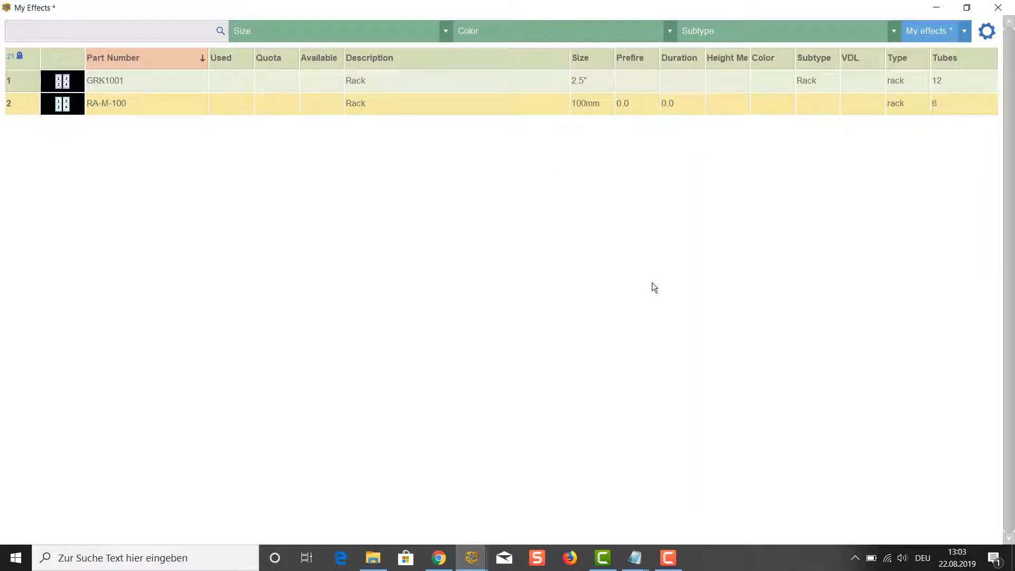